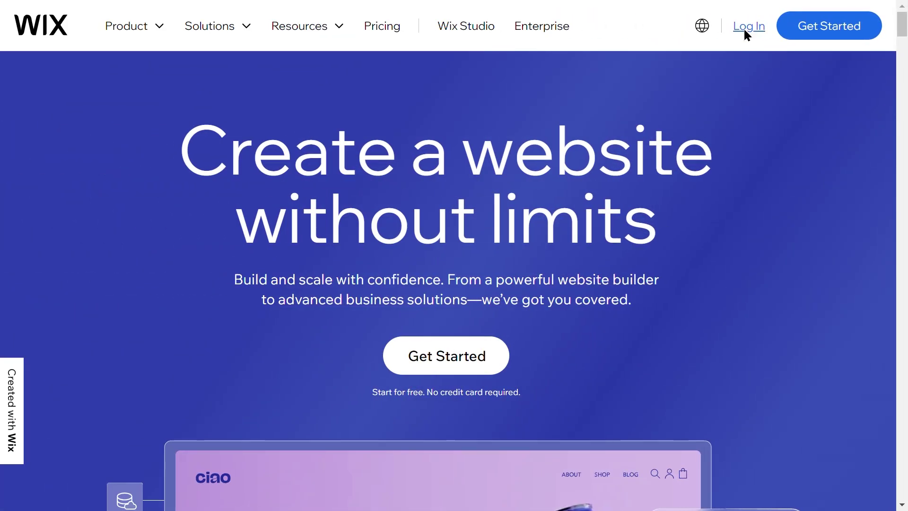
Log in to Wix with the email account to open the Business site editor.
left_click(748, 26)
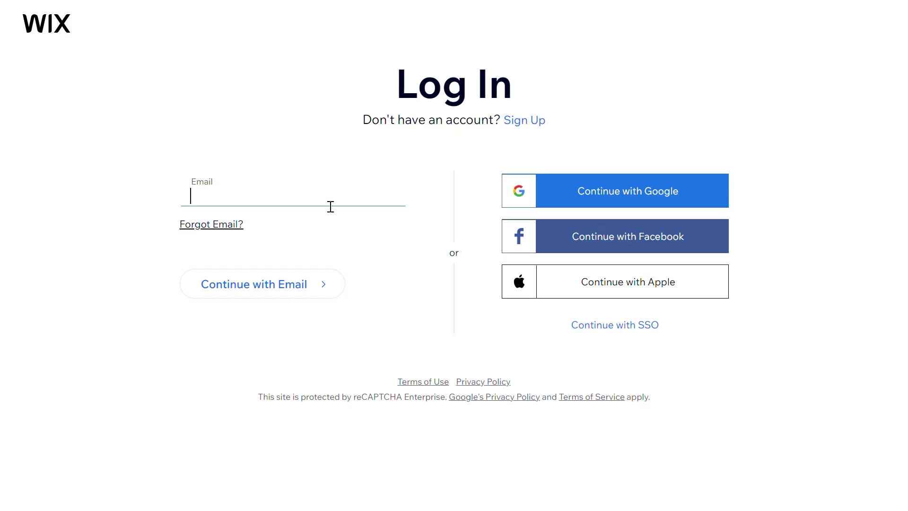
left_click(278, 287)
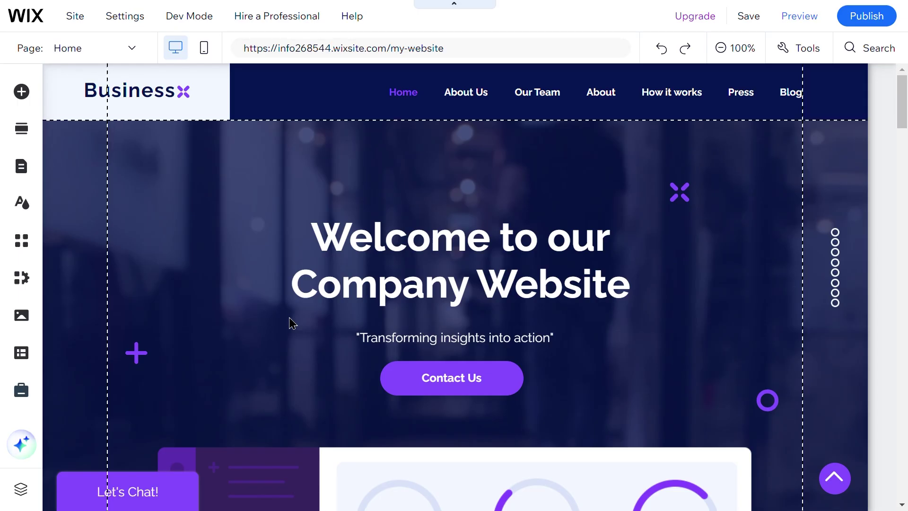
In Pages & Menu, make Our Team a subpage of About Us.
left_click(25, 166)
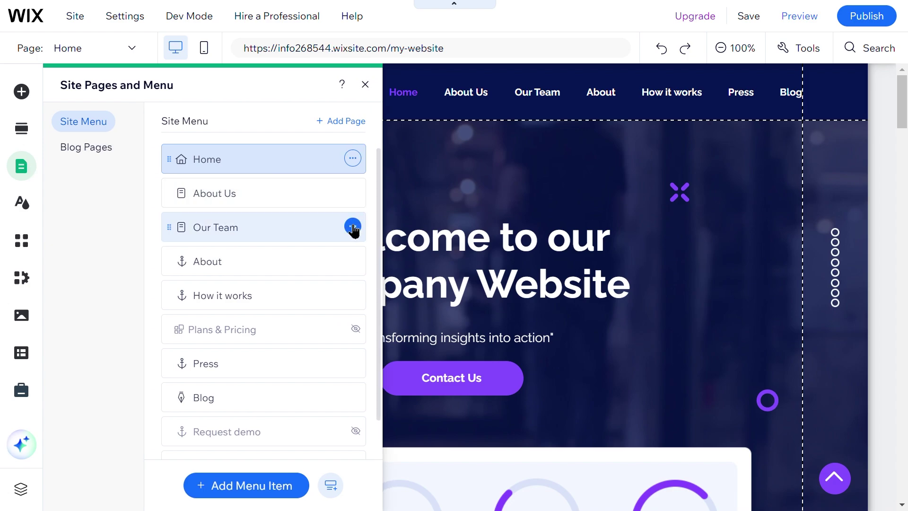
left_click(353, 228)
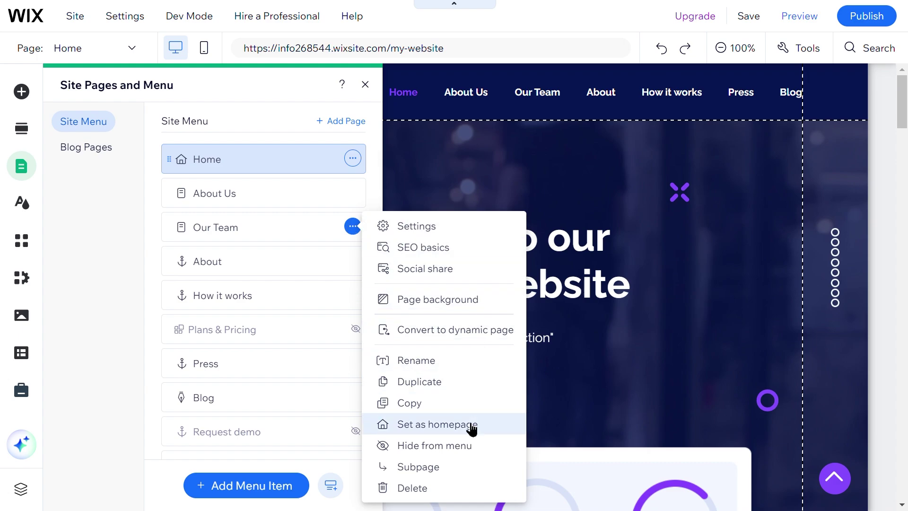
left_click(442, 469)
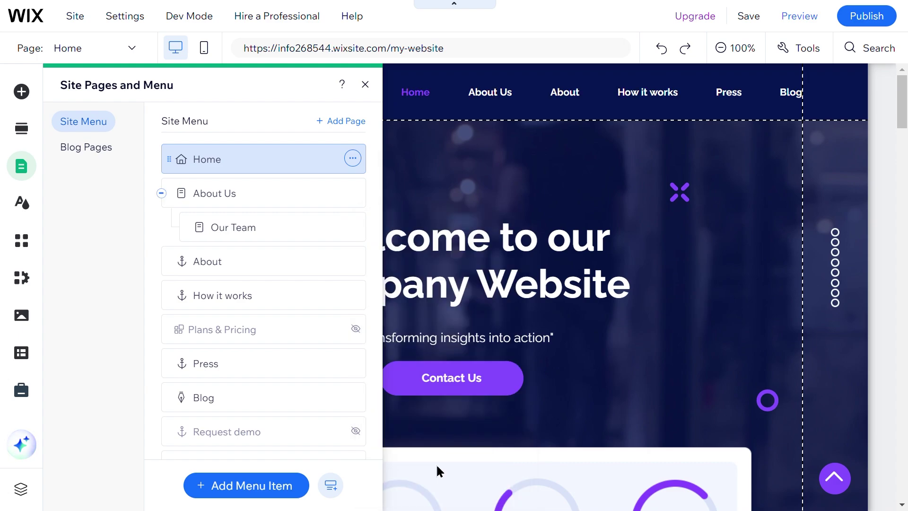
Preview the site and confirm Our Team appears under About Us in the mobile menu.
left_click(366, 85)
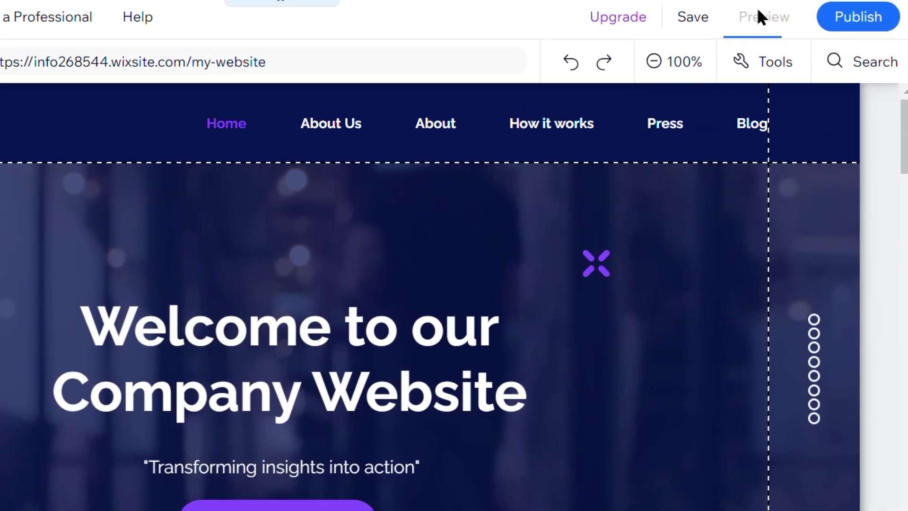
left_click(757, 17)
mouse_move(483, 59)
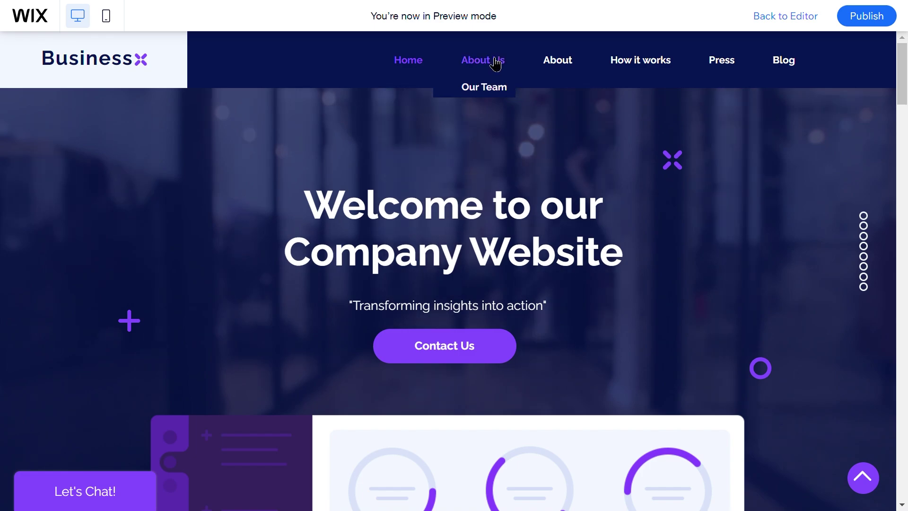
left_click(110, 16)
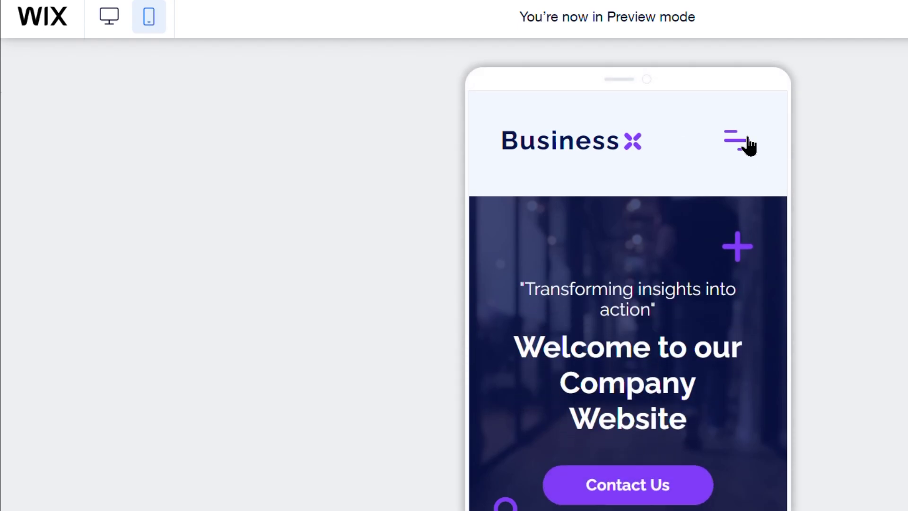
left_click(748, 145)
left_click(587, 223)
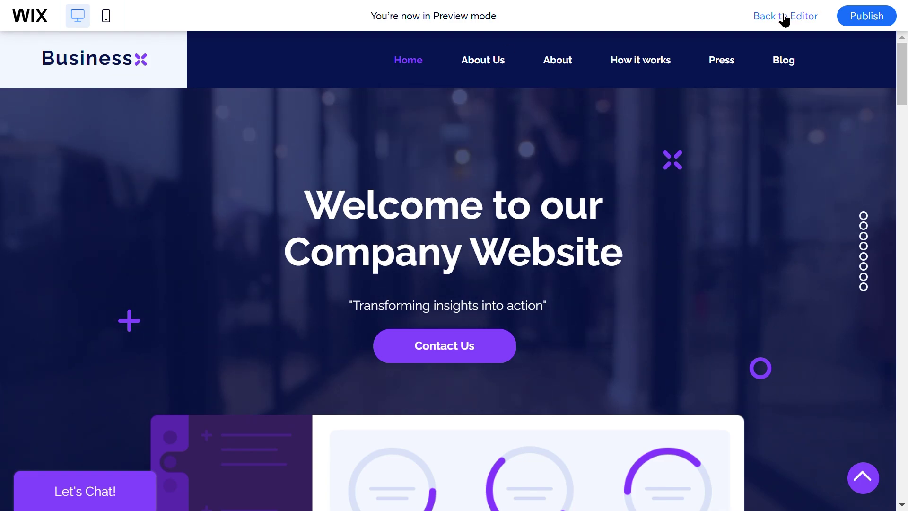
Return to the editor and set Our Team back to a main page in Pages & Menu.
left_click(784, 16)
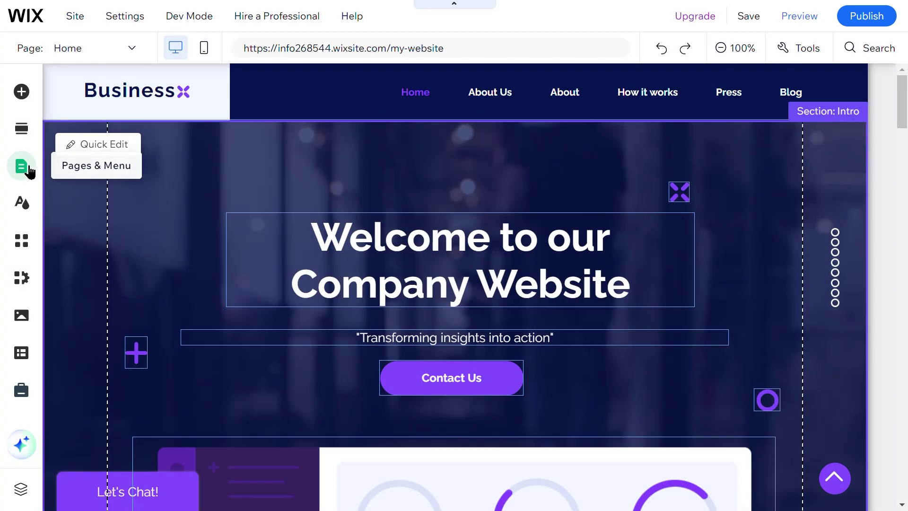
left_click(22, 165)
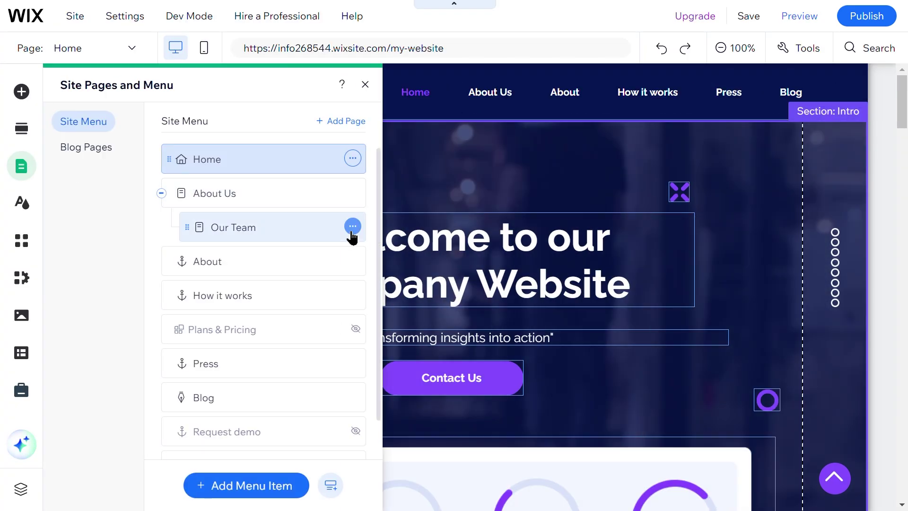
left_click(353, 227)
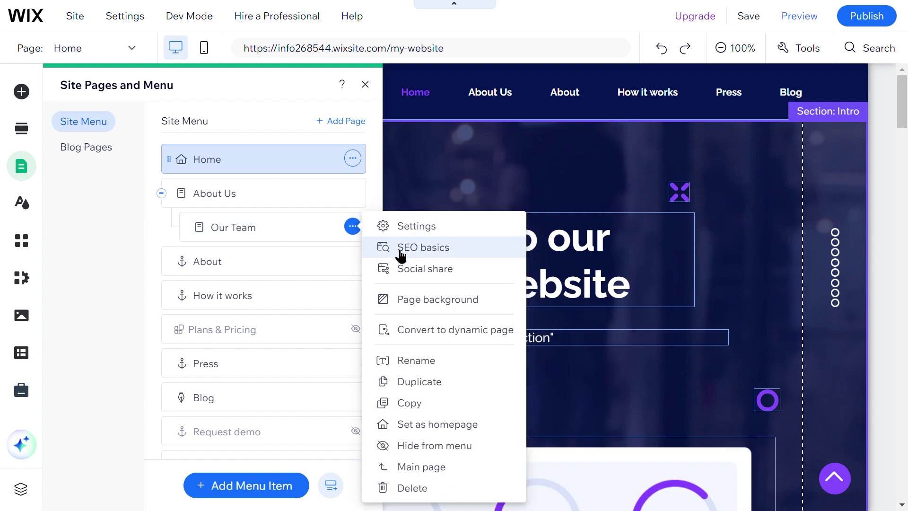
left_click(421, 466)
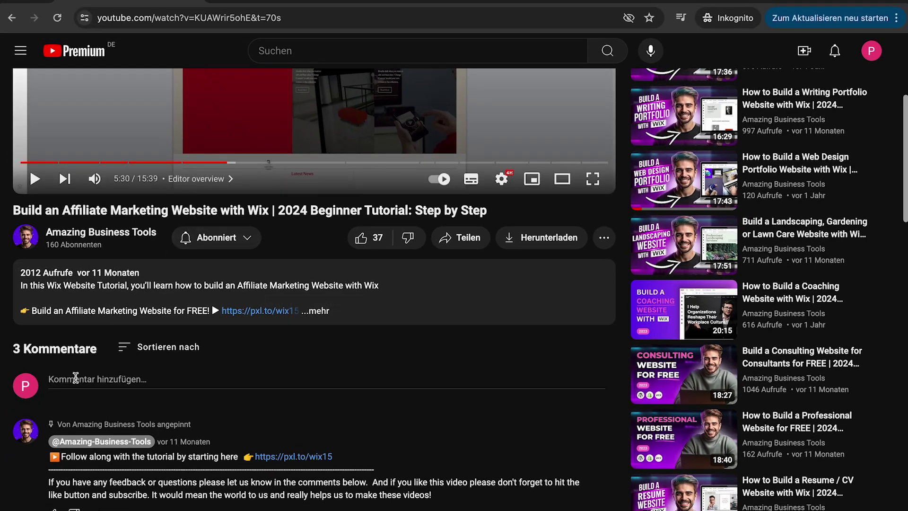
Post a comment on the video, then follow its Wix link and sign up with the entered email.
left_click(76, 378)
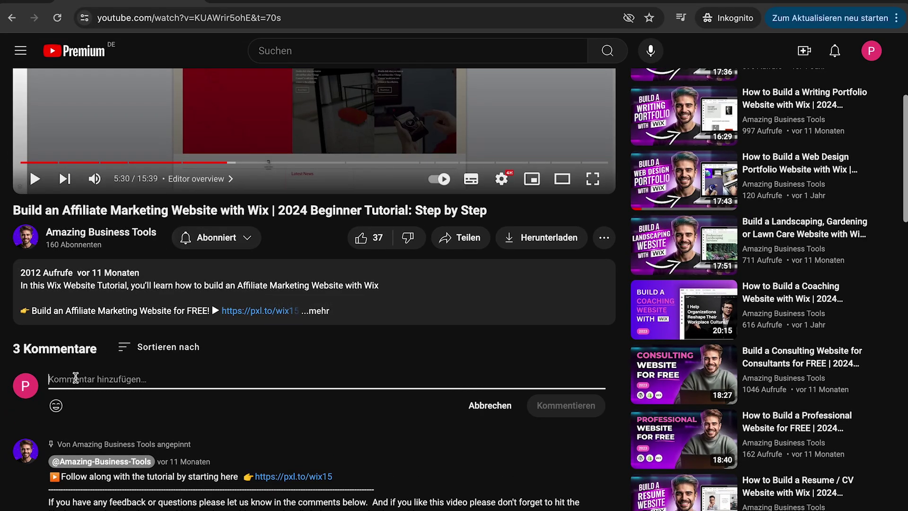
left_click(536, 402)
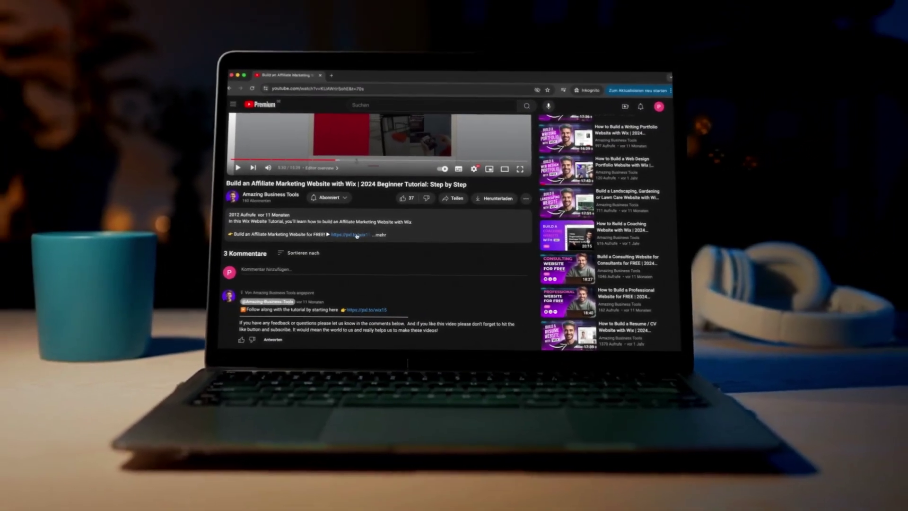
left_click(361, 233)
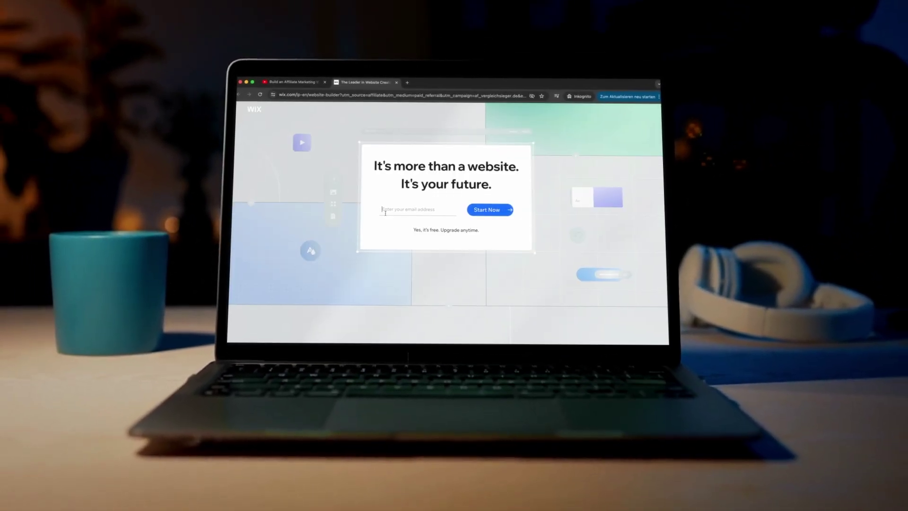
type("-email@email.com")
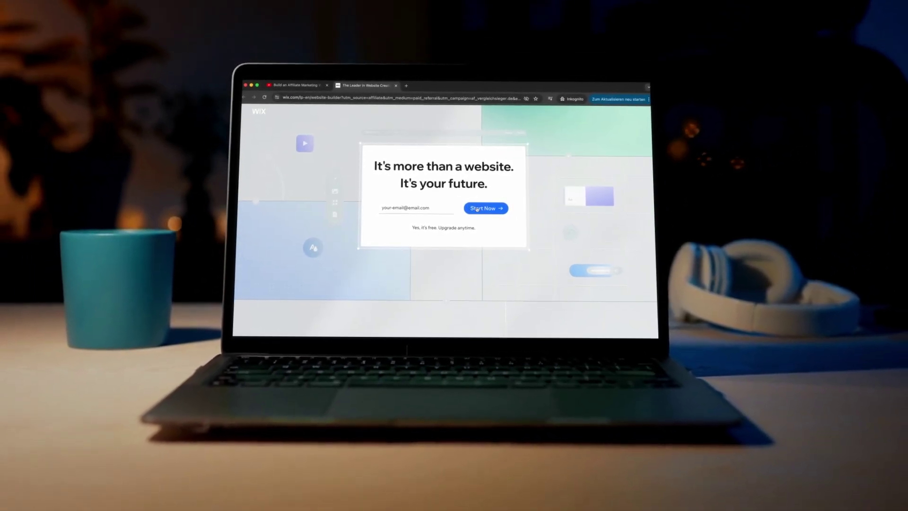
left_click(488, 210)
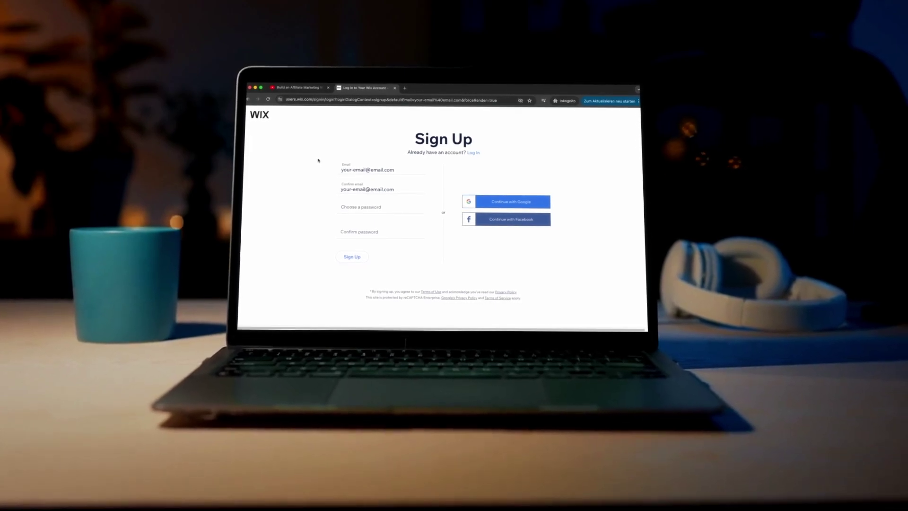